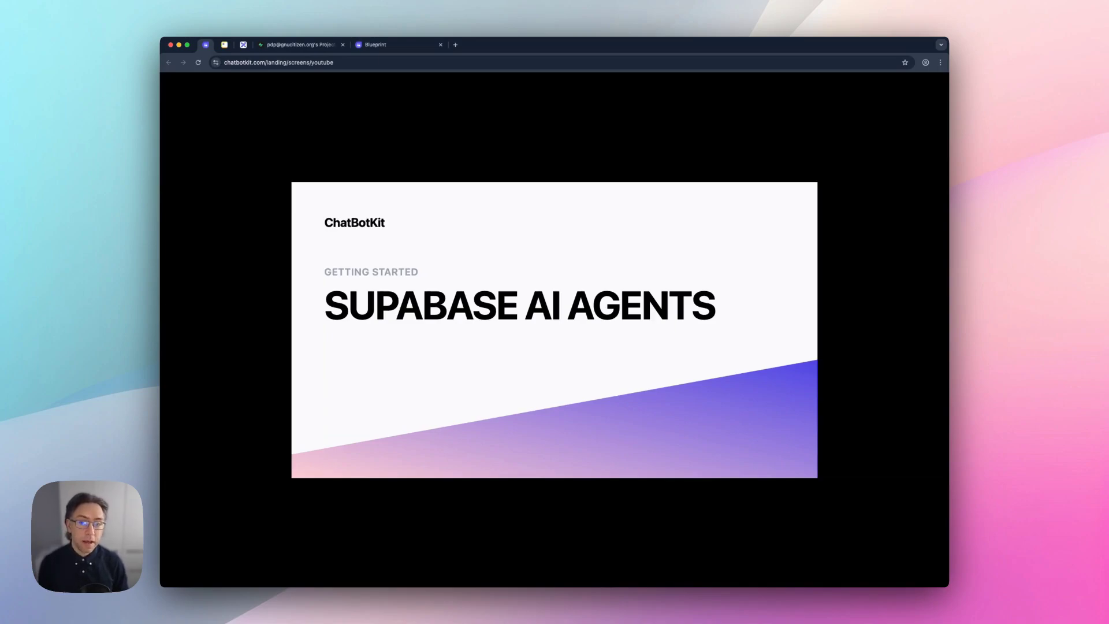
# - Inspect the settings of the Supabase bot, the skillset and the Execute Supabase SQL Query ability, including its Url parameter
pyautogui.hotkey('ctrl', 'shift', 'Tab')
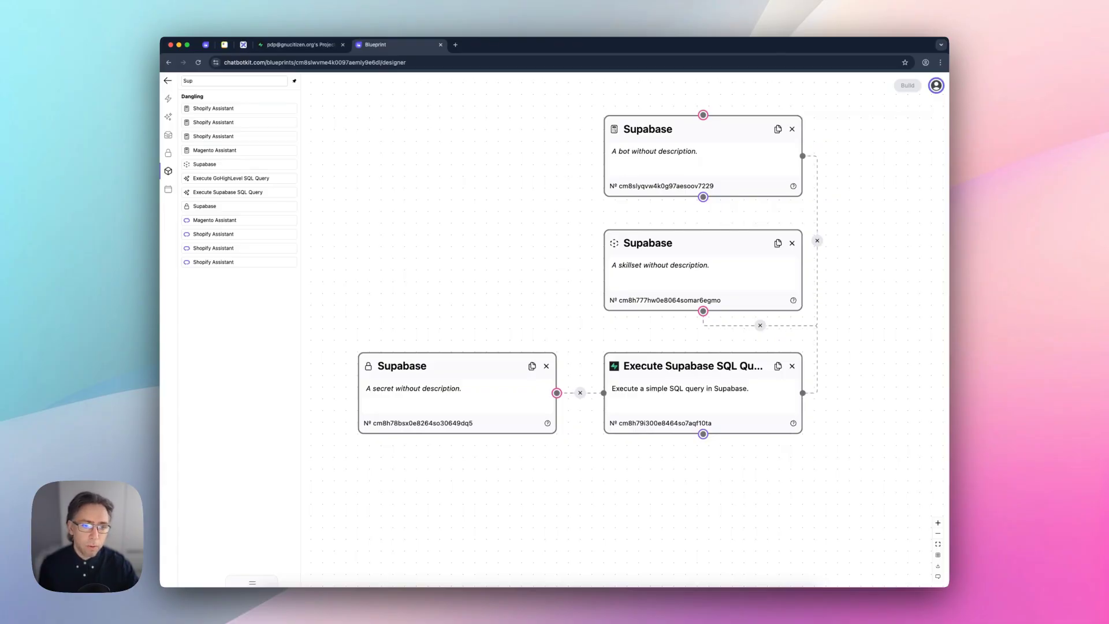
pyautogui.click(702, 156)
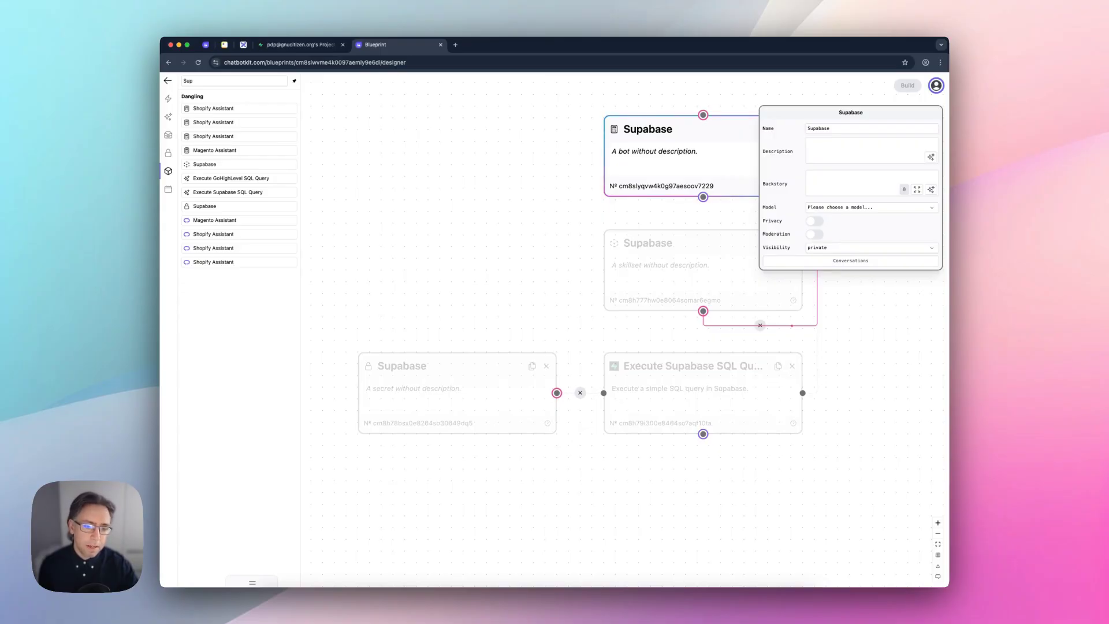
pyautogui.click(702, 271)
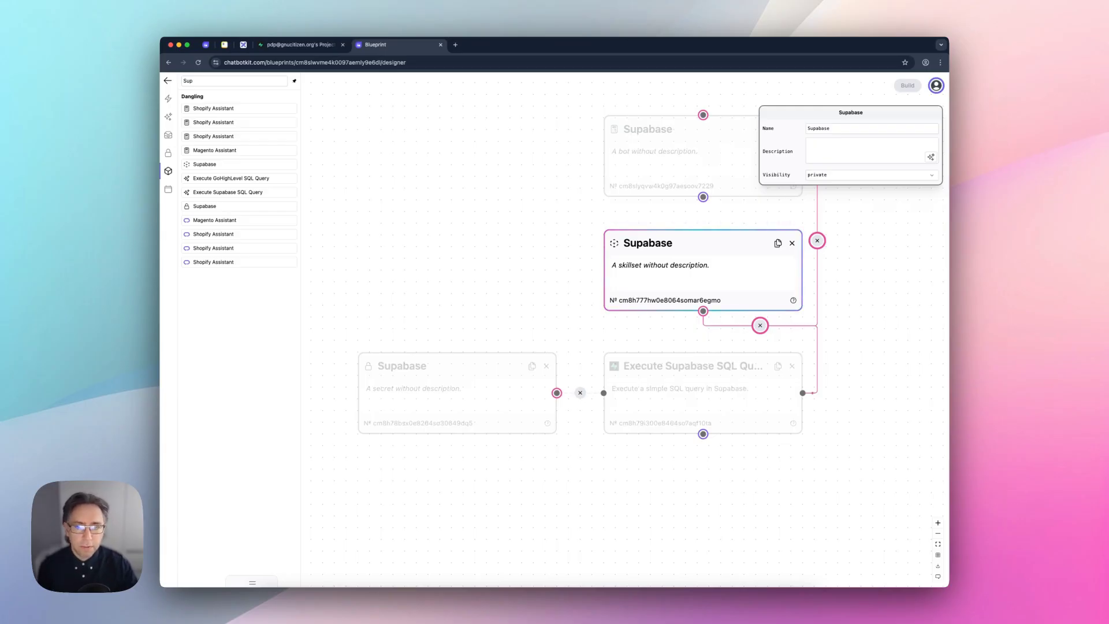
pyautogui.click(702, 393)
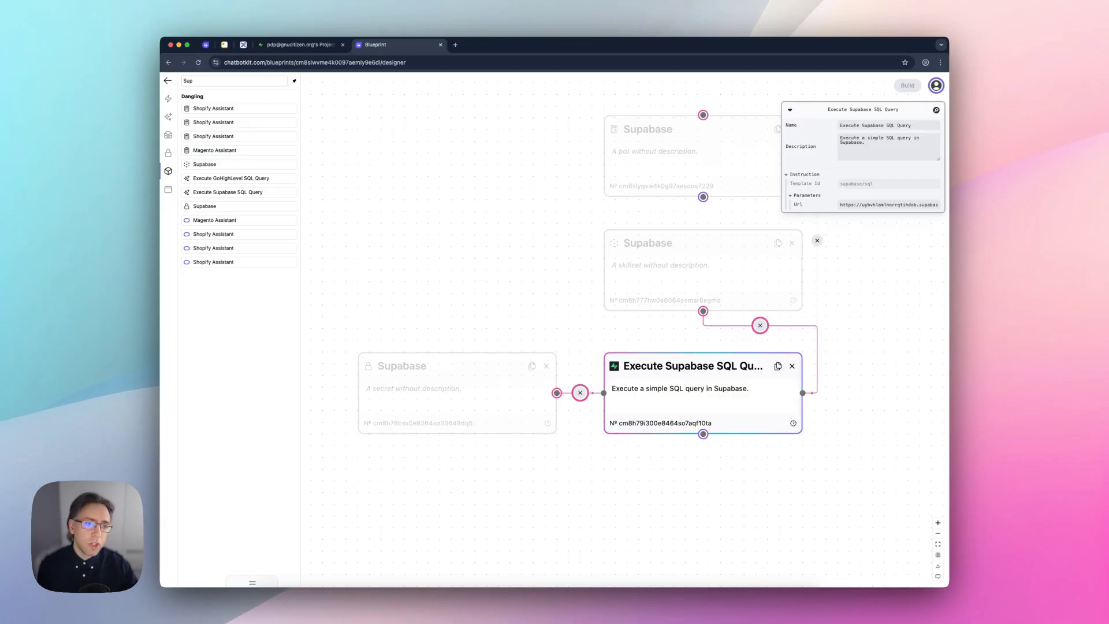
pyautogui.click(888, 204)
pyautogui.press('super+a')
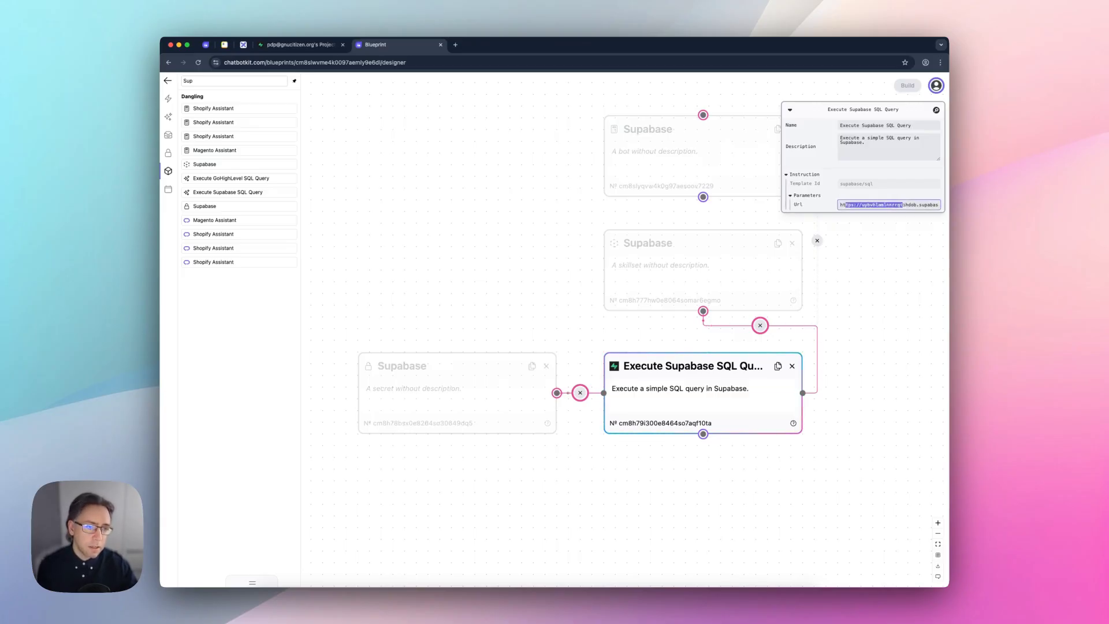
# - Inspect the Supabase secret's settings and reveal its stored value, then close its properties
pyautogui.click(457, 393)
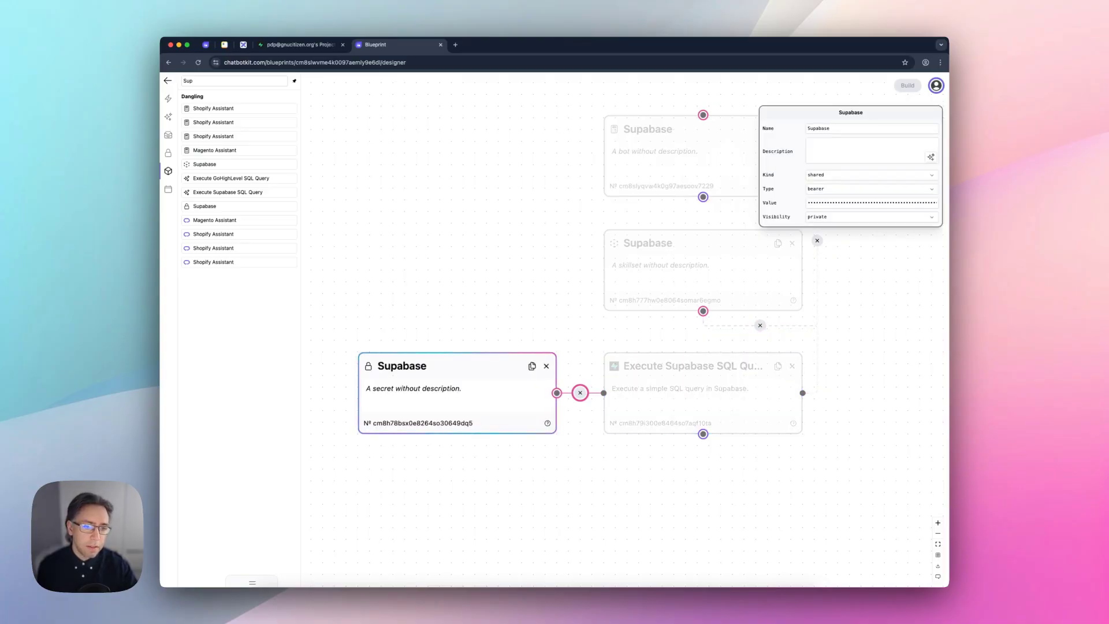
pyautogui.click(852, 203)
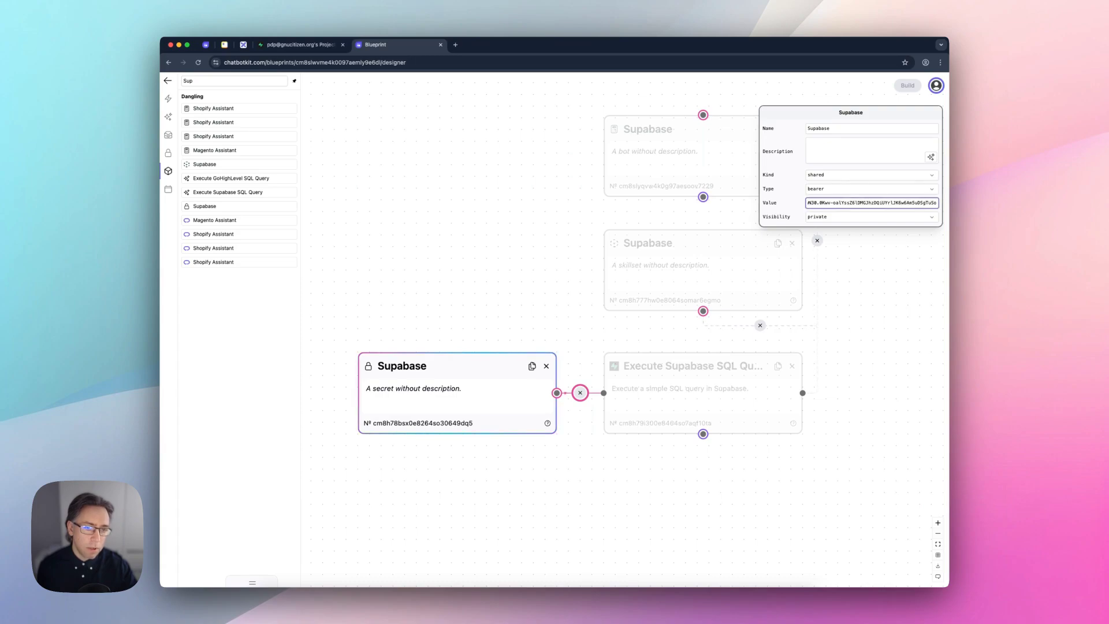
pyautogui.moveTo(860, 283); pyautogui.dragTo(862, 283)
pyautogui.press('Escape')
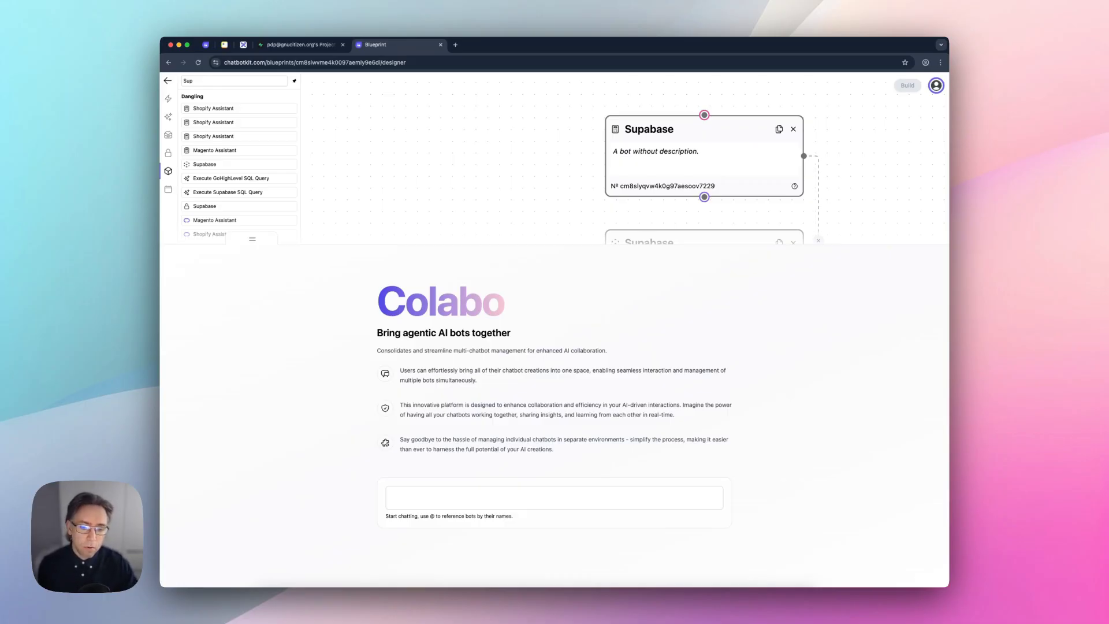
pyautogui.click(497, 497)
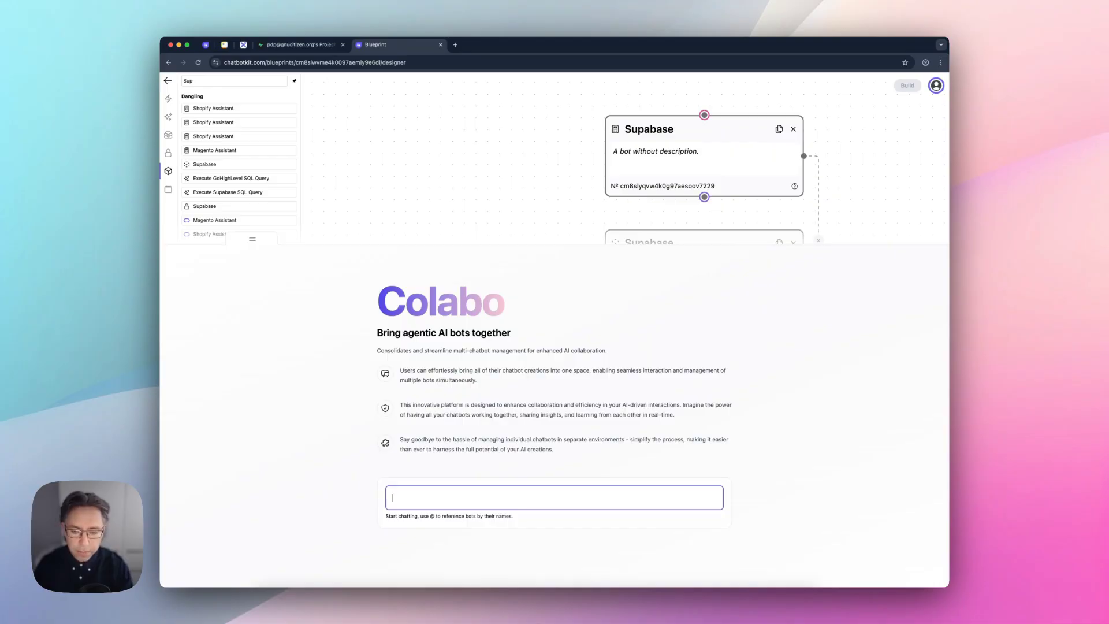
pyautogui.write('@su')
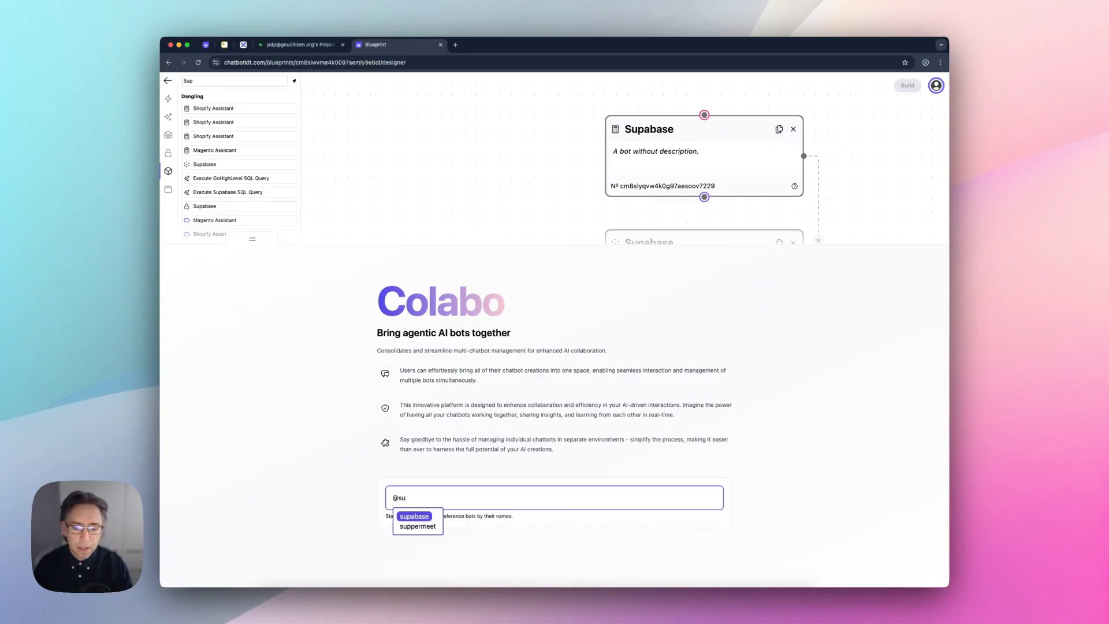
pyautogui.press('Return')
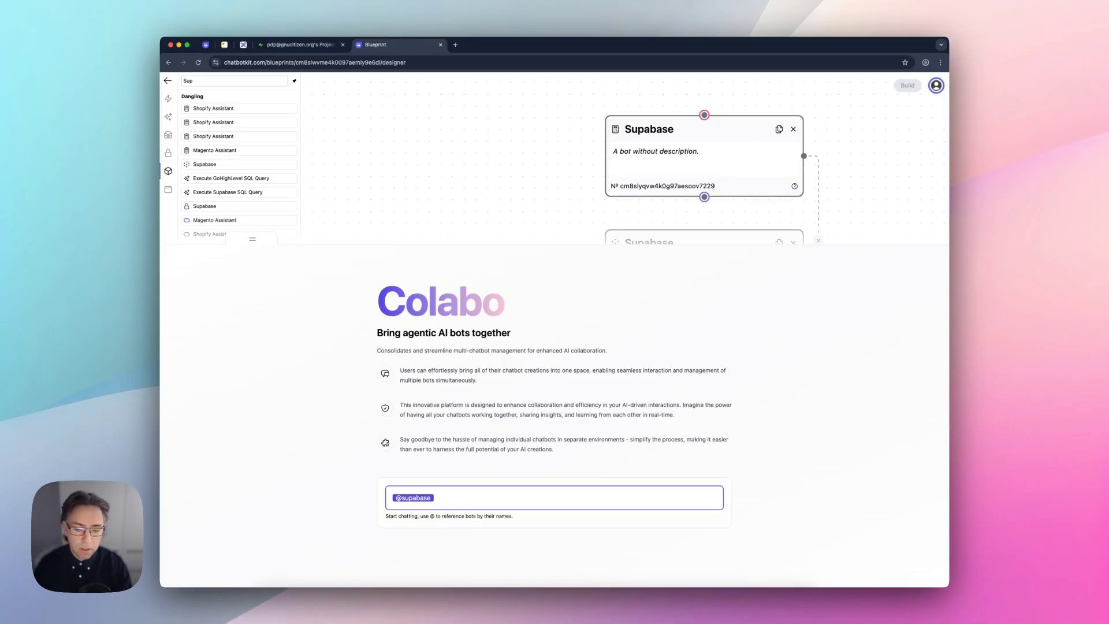
pyautogui.write('list book')
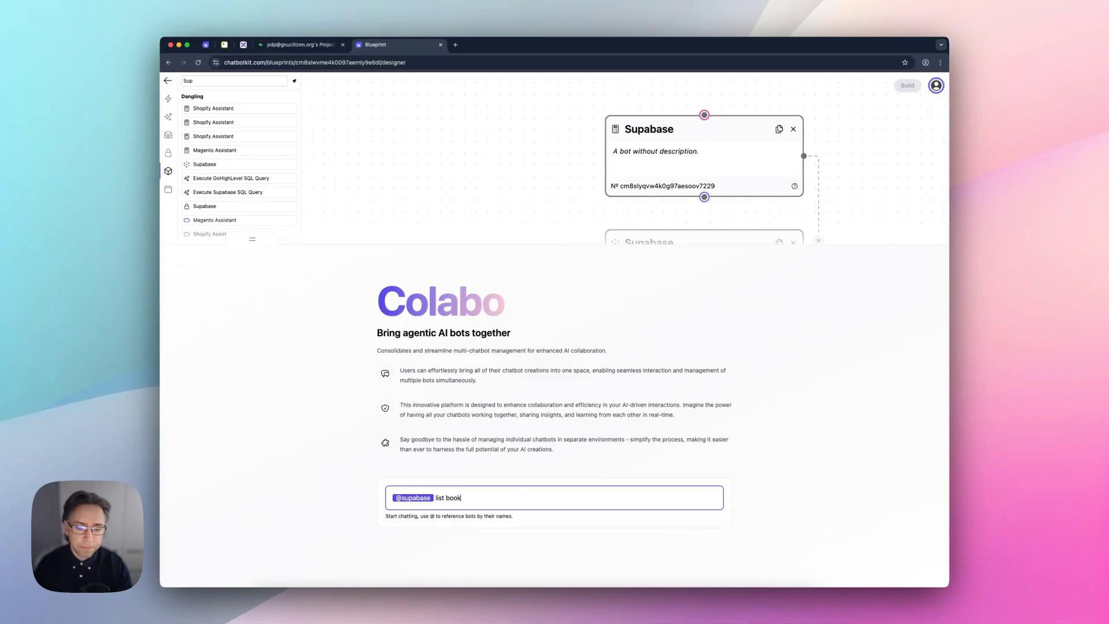
pyautogui.write('s available in the db')
pyautogui.press('Return')
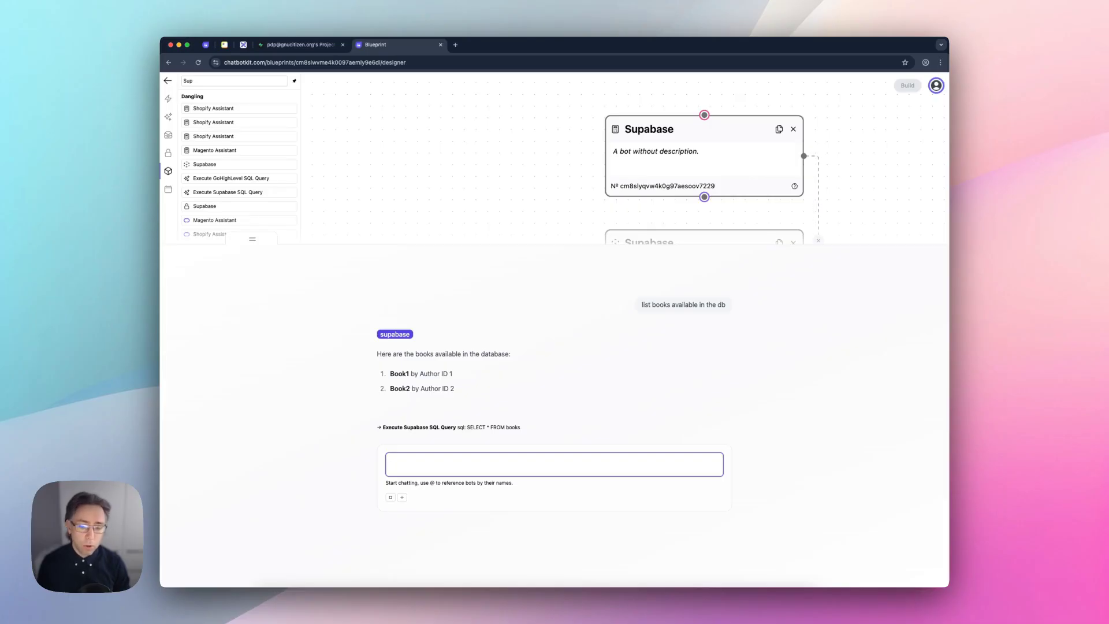
# - Examine the SQL query behind the reply, and ask the bot to "list the authors and their emails"
pyautogui.moveTo(520, 427); pyautogui.dragTo(467, 428)
pyautogui.click(393, 465)
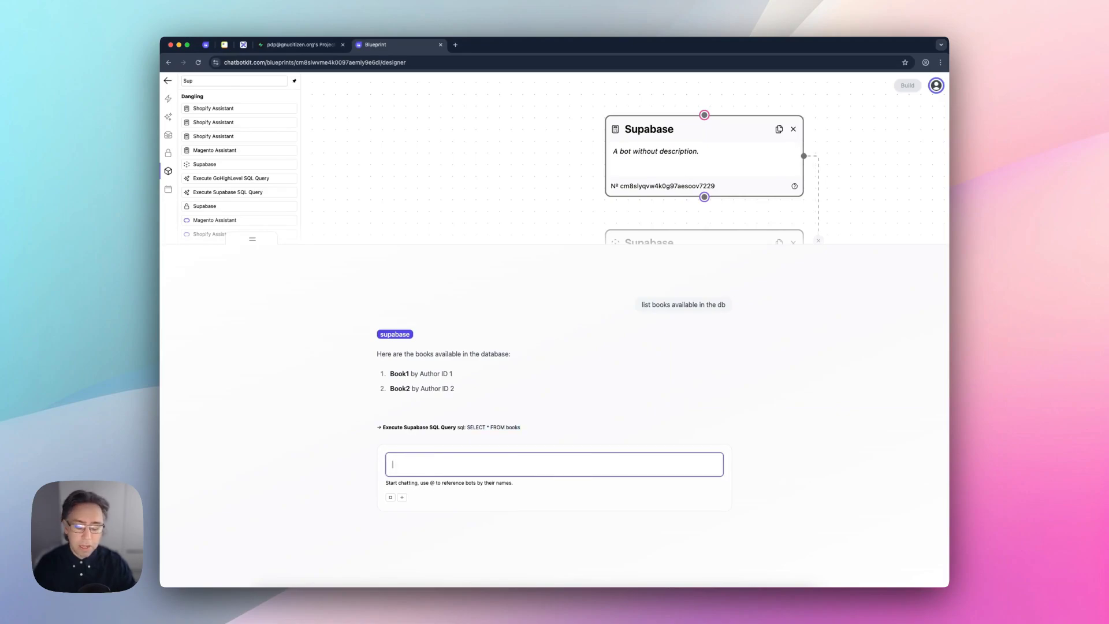
pyautogui.write('list the authors and their emails')
pyautogui.press('Return')
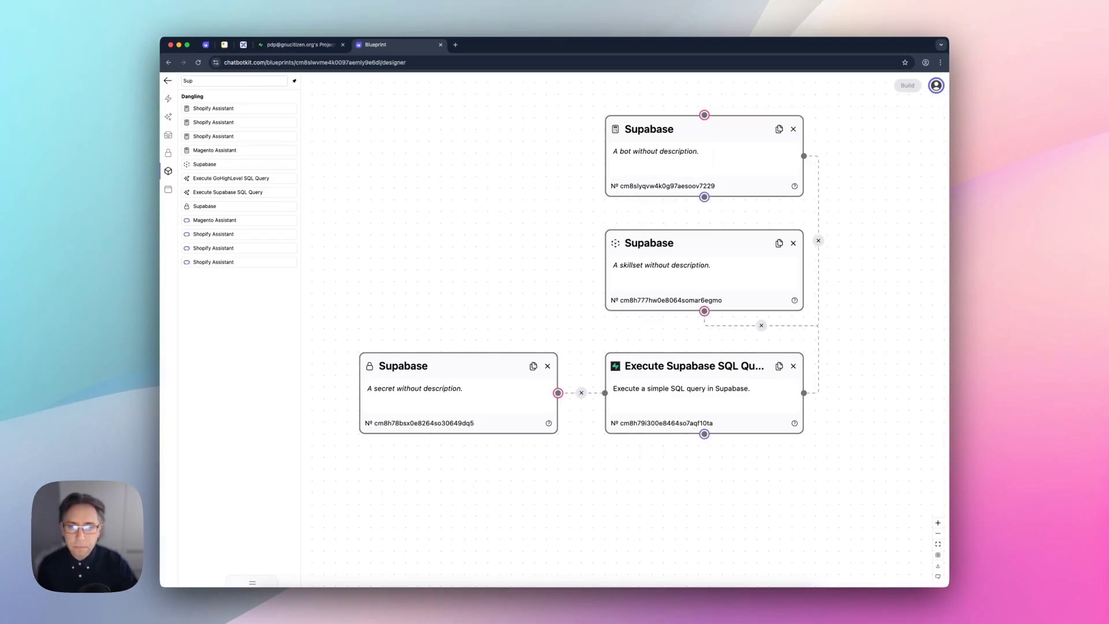
# - Switch to the Supabase project and view the books table's columns and its rows in the Table Editor
pyautogui.click(298, 44)
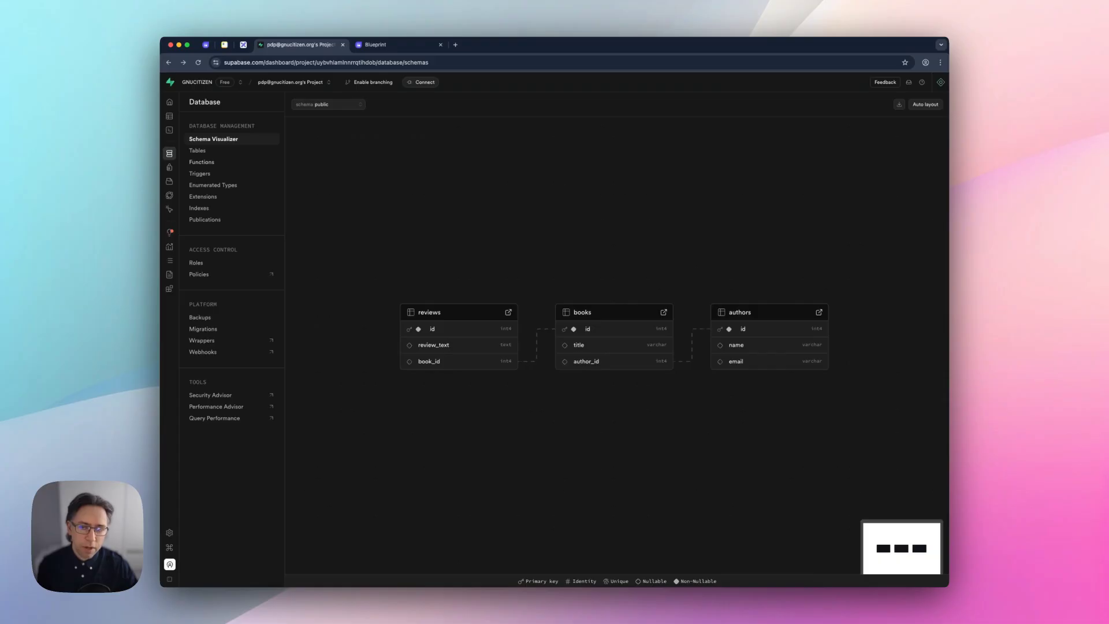
pyautogui.click(197, 151)
pyautogui.click(773, 201)
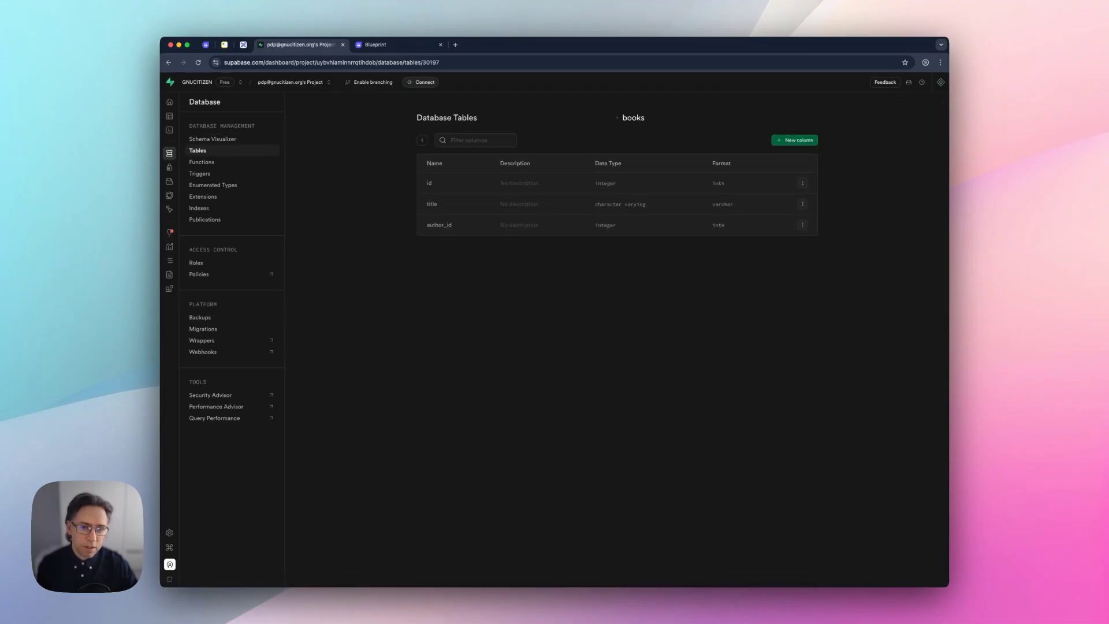
pyautogui.click(446, 117)
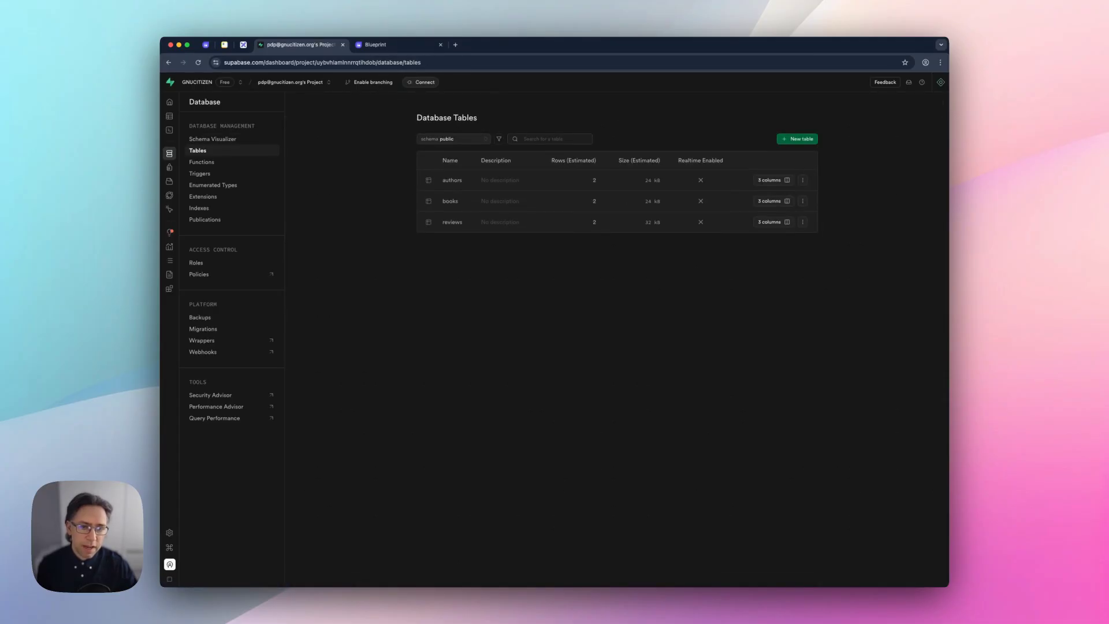
pyautogui.click(802, 201)
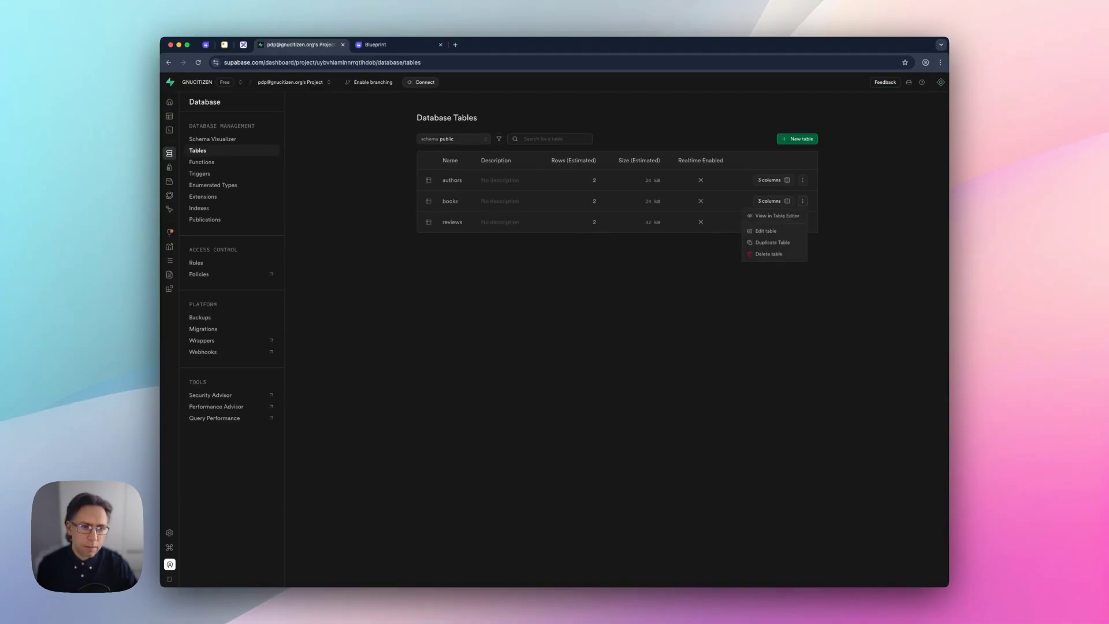
pyautogui.click(777, 215)
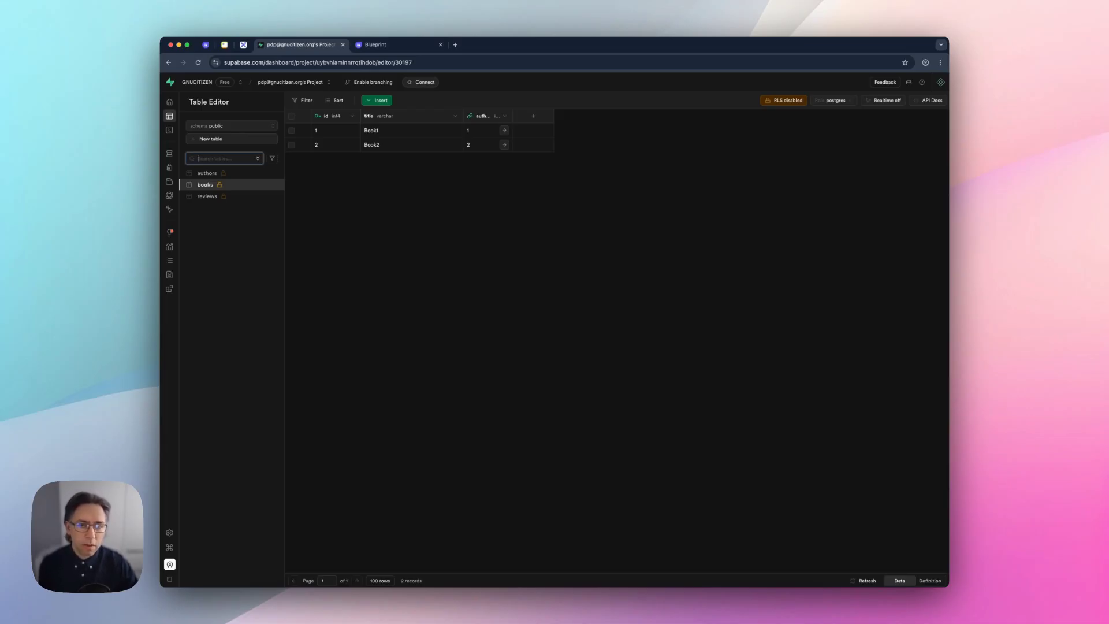
# - Open the project's connection details for App Frameworks
pyautogui.click(421, 83)
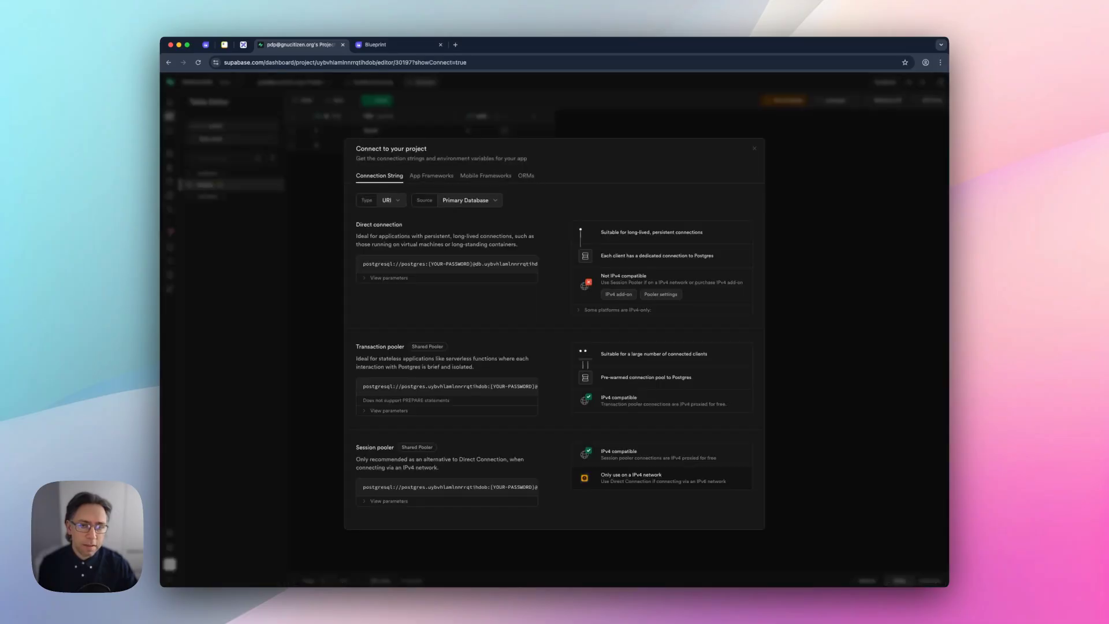
pyautogui.click(432, 176)
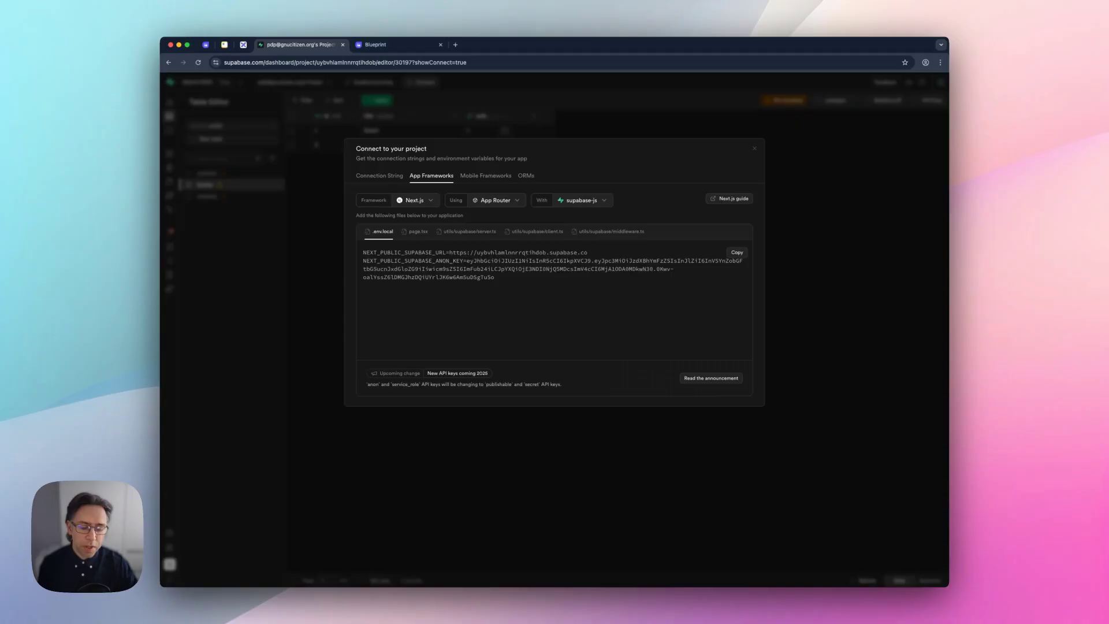
# - Switch to the ChatBotKit blueprint, find the Supabase abilities with "sup" and add Execute Supabase SQL Query below the Skillset
pyautogui.click(399, 45)
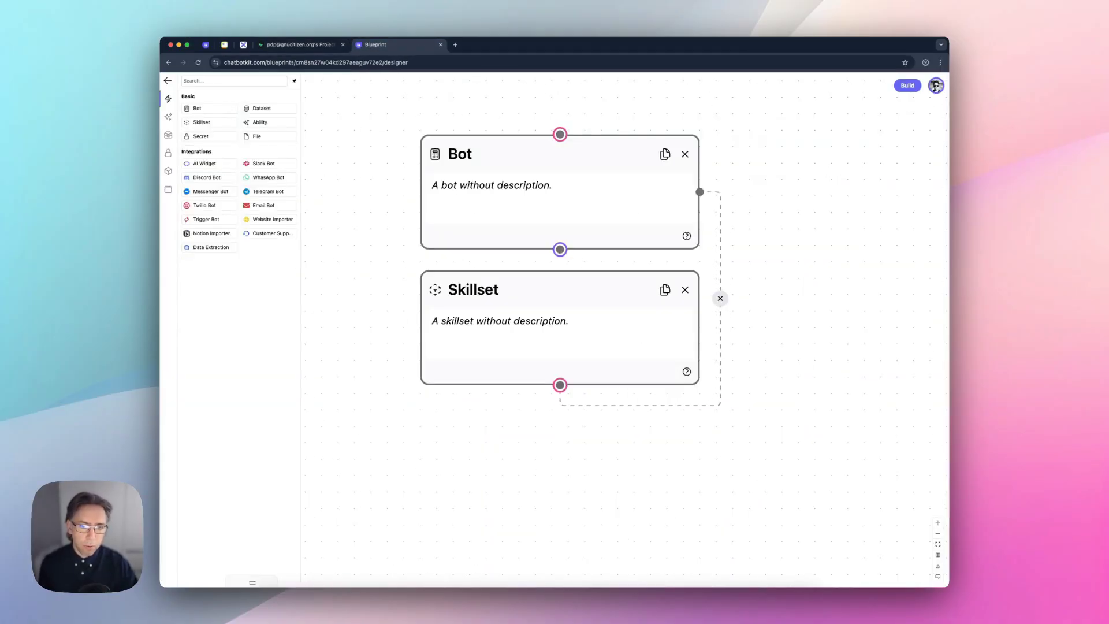
pyautogui.click(540, 188)
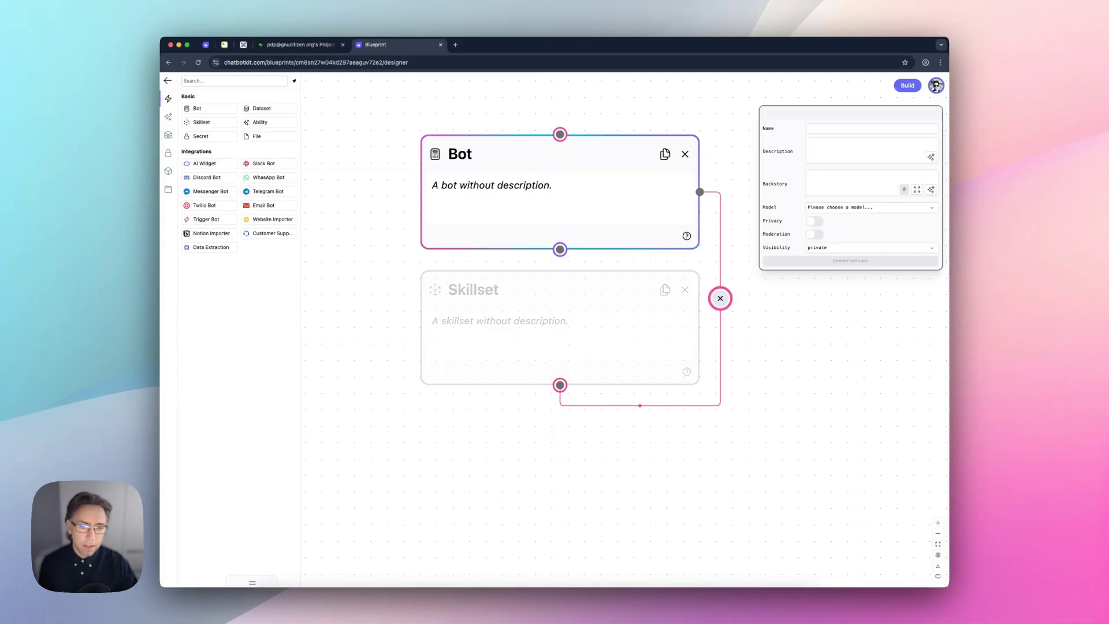
pyautogui.click(540, 312)
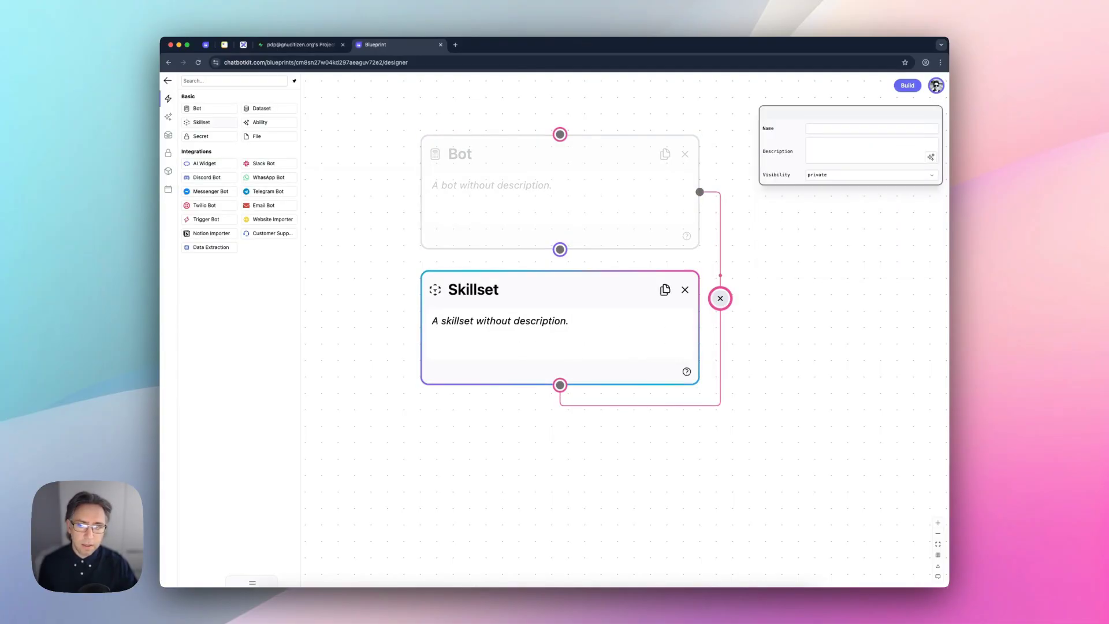
pyautogui.click(168, 117)
pyautogui.click(234, 81)
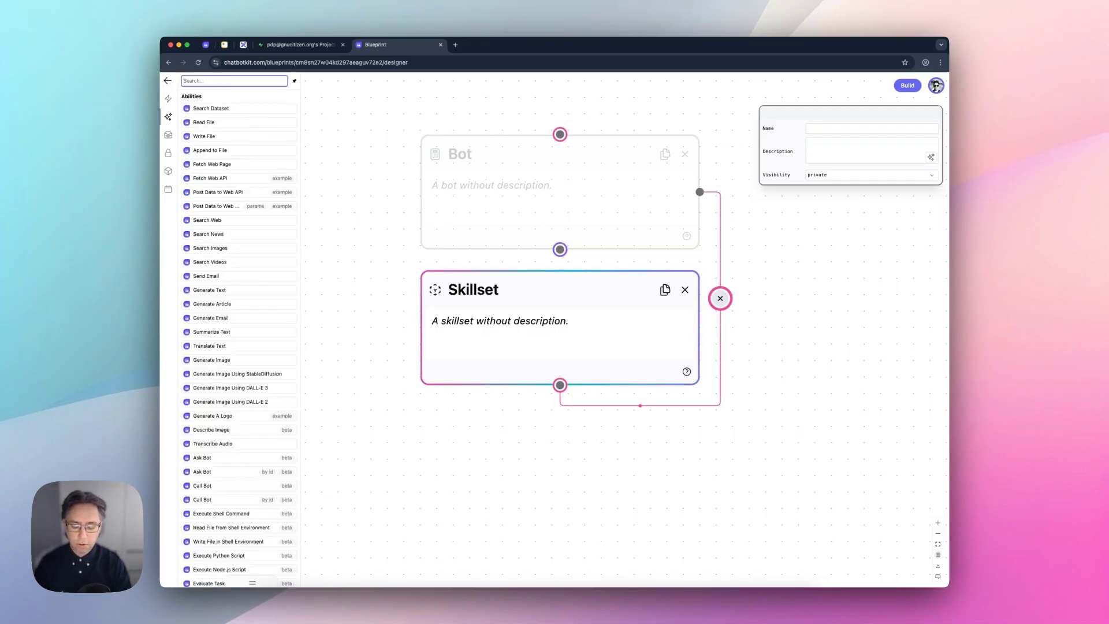
pyautogui.write('sup')
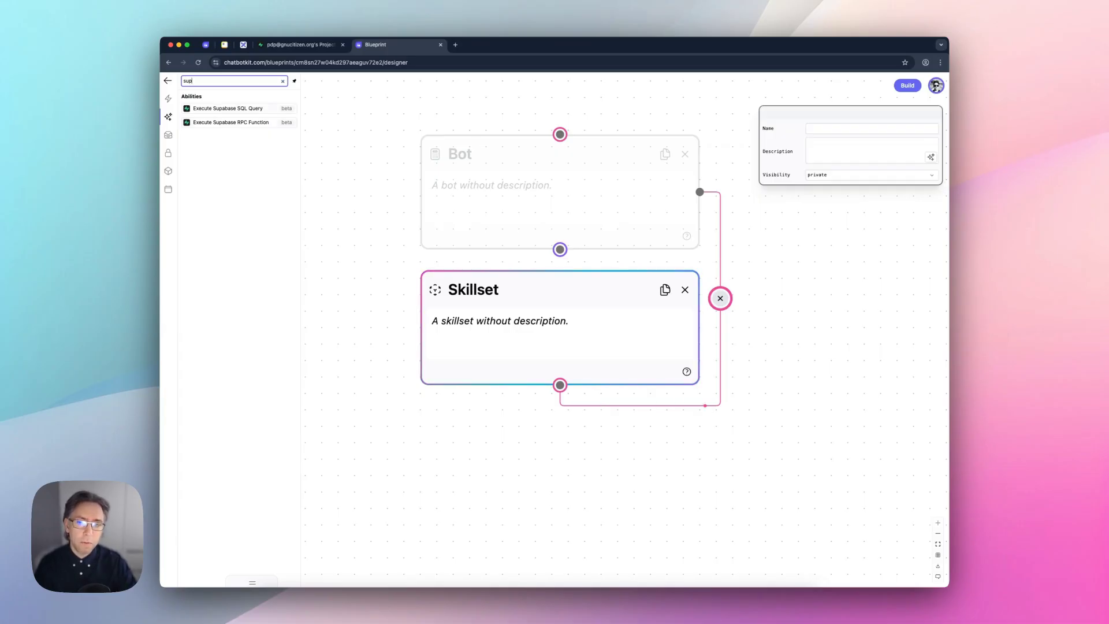
pyautogui.moveTo(227, 108); pyautogui.dragTo(532, 485)
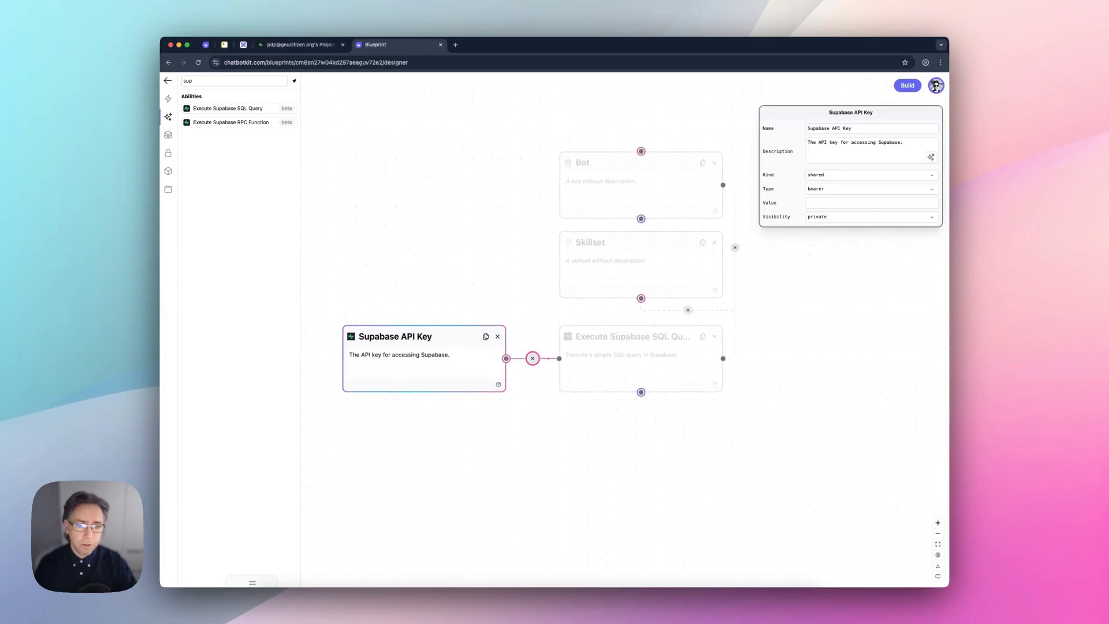
# - Copy the NEXT_PUBLIC_SUPABASE_URL value from Supabase into the Url parameter of the Execute Supabase SQL Query ability
pyautogui.click(301, 45)
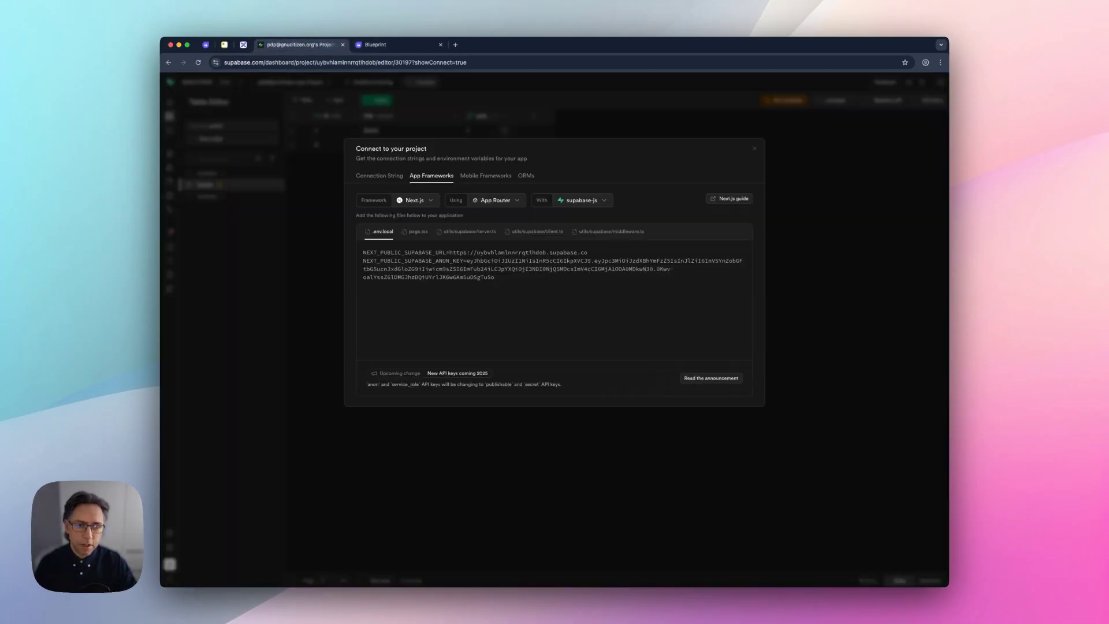
pyautogui.moveTo(587, 252); pyautogui.dragTo(449, 252)
pyautogui.click(587, 252)
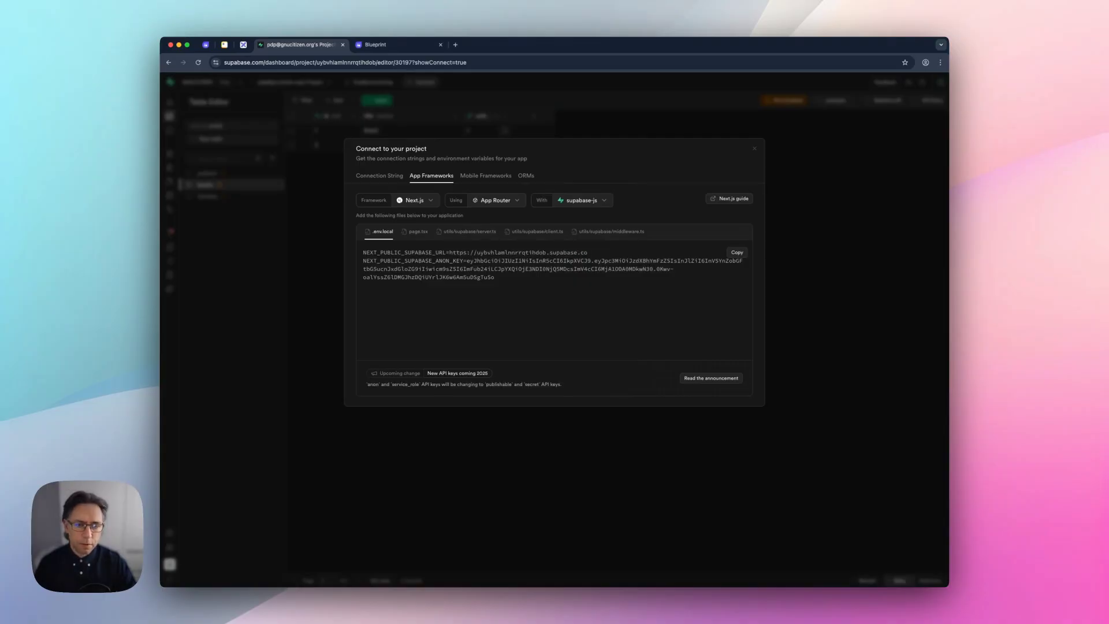
pyautogui.moveTo(588, 252); pyautogui.dragTo(449, 253)
pyautogui.rightClick(452, 251)
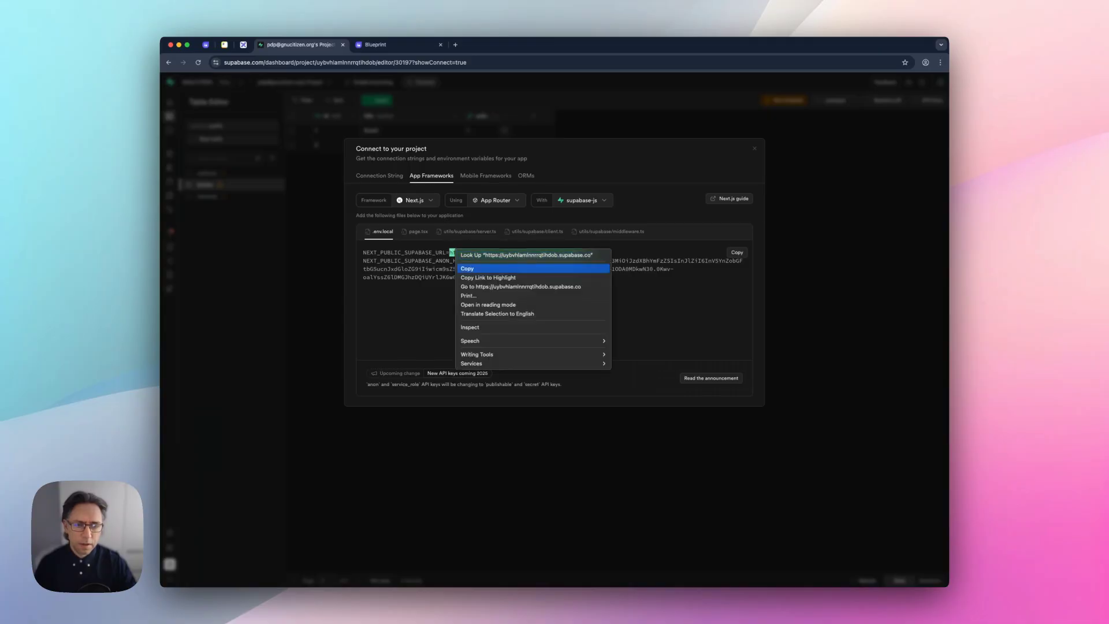
pyautogui.click(471, 270)
pyautogui.click(393, 44)
pyautogui.press('super+v')
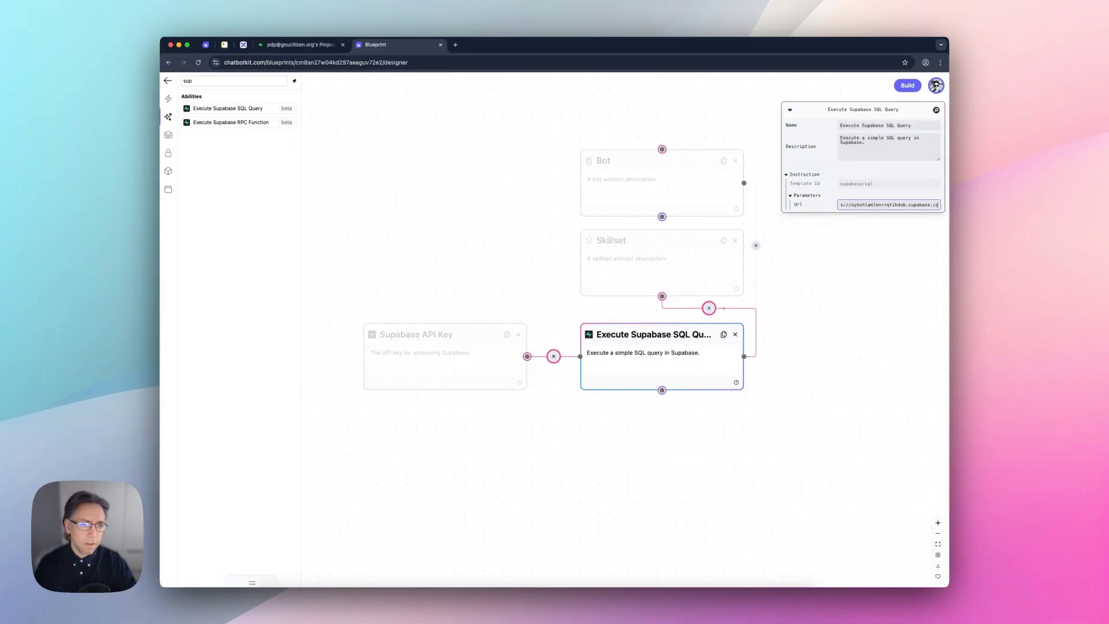
# - Copy the NEXT_PUBLIC_SUPABASE_ANON_KEY value from the Supabase project into the Value of the blueprint's Supabase API Key secret
pyautogui.click(444, 354)
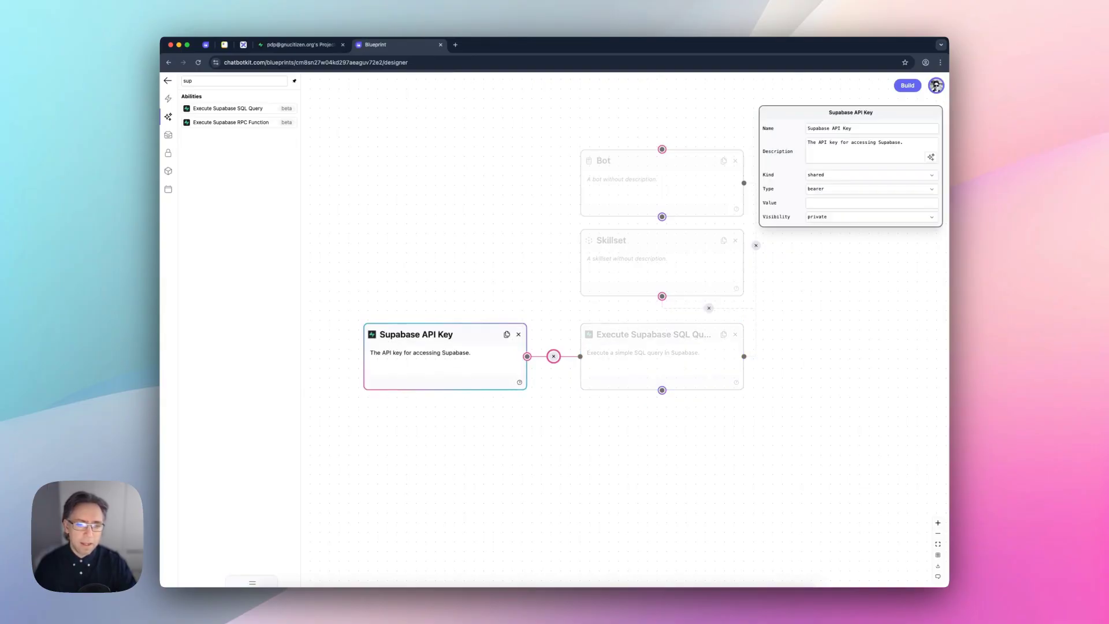
pyautogui.click(301, 45)
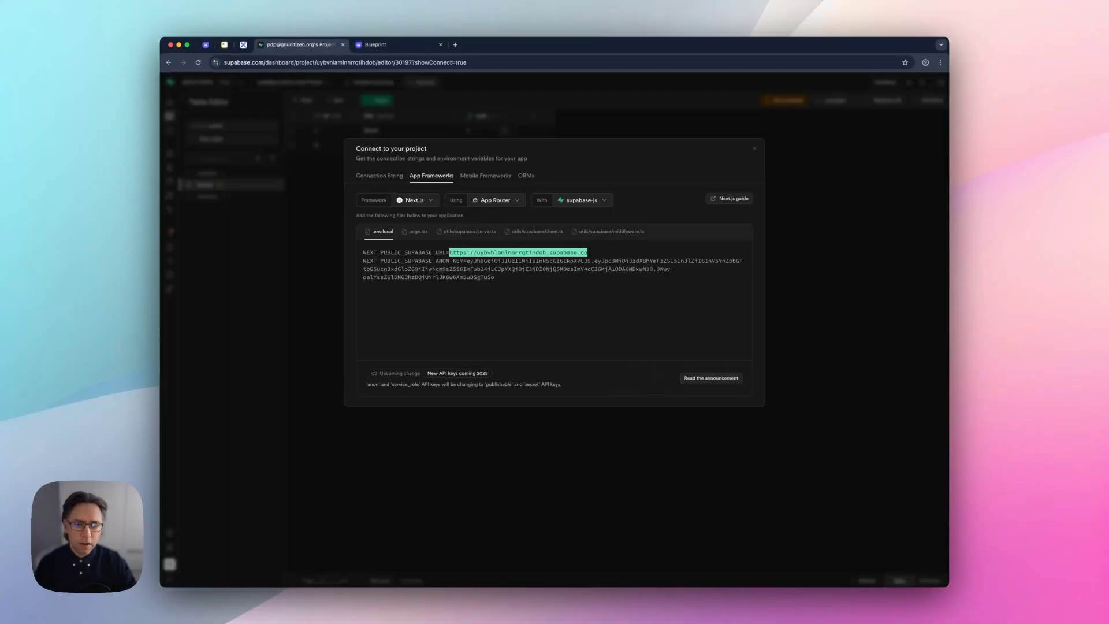
pyautogui.moveTo(495, 277); pyautogui.dragTo(467, 261)
pyautogui.rightClick(473, 258)
pyautogui.click(520, 278)
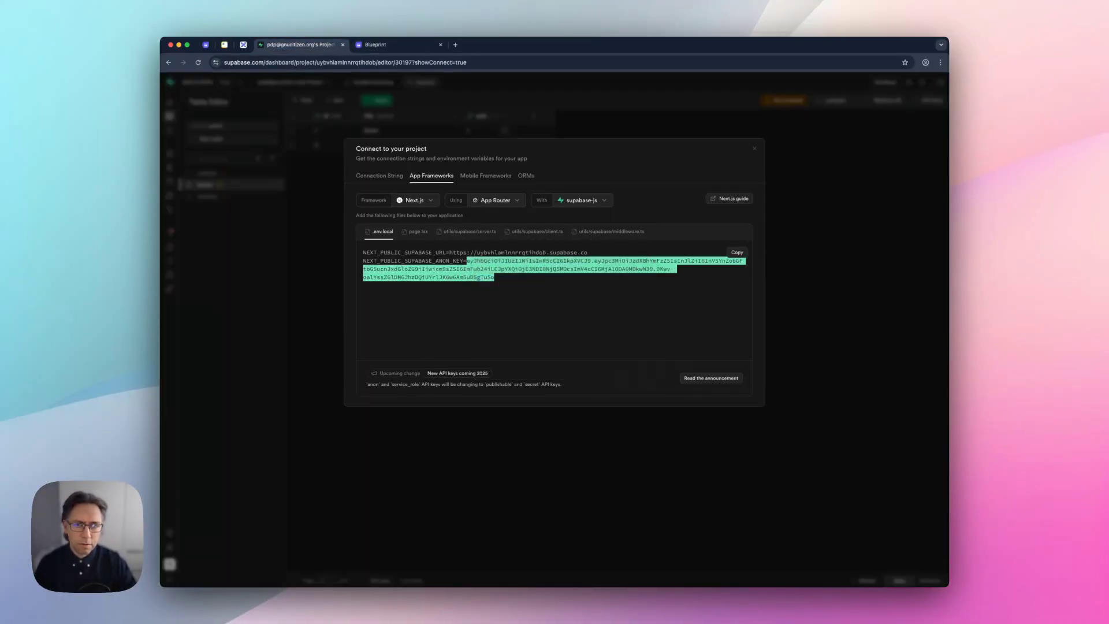
pyautogui.click(381, 44)
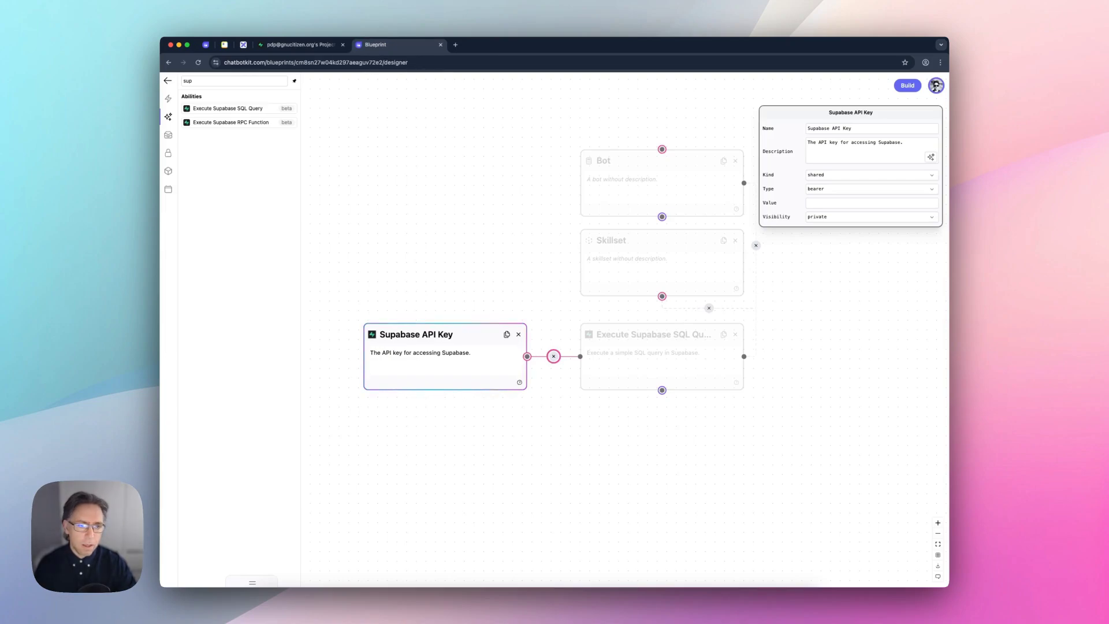
pyautogui.click(872, 203)
pyautogui.press('super+v')
pyautogui.press('Escape')
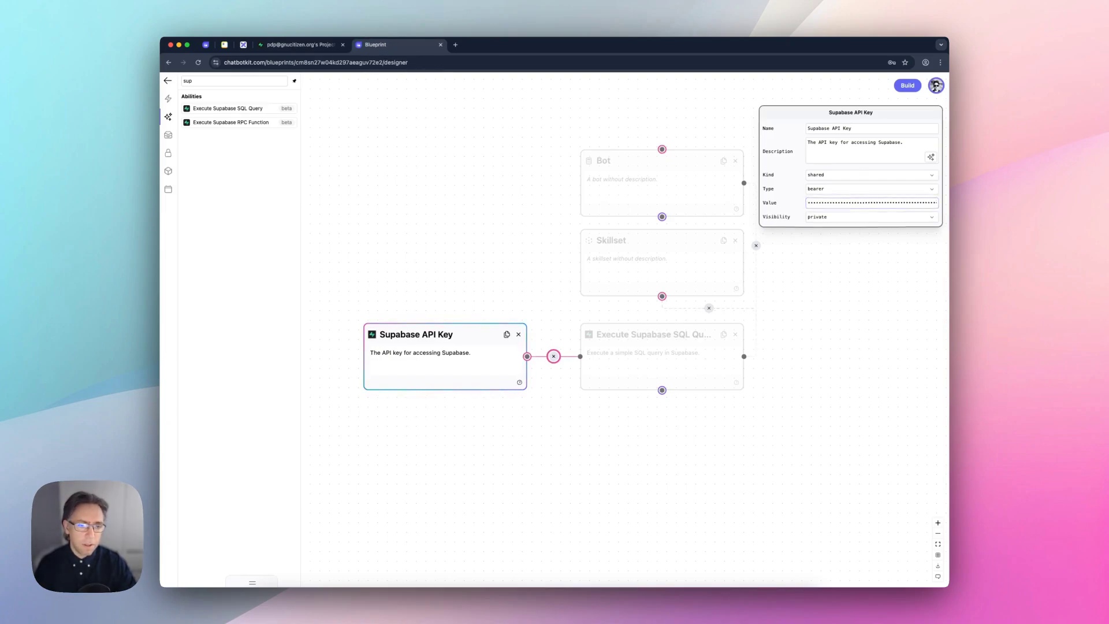
# - Name the bot "Books Bot" and build the blueprint
pyautogui.click(662, 184)
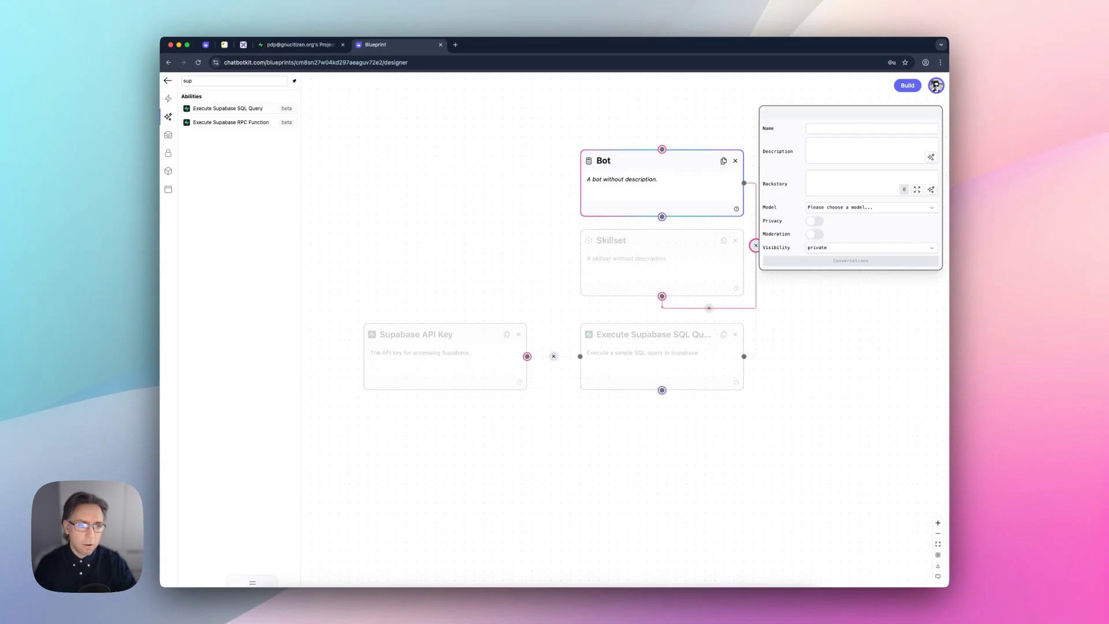
pyautogui.click(872, 129)
pyautogui.write('Books Bot')
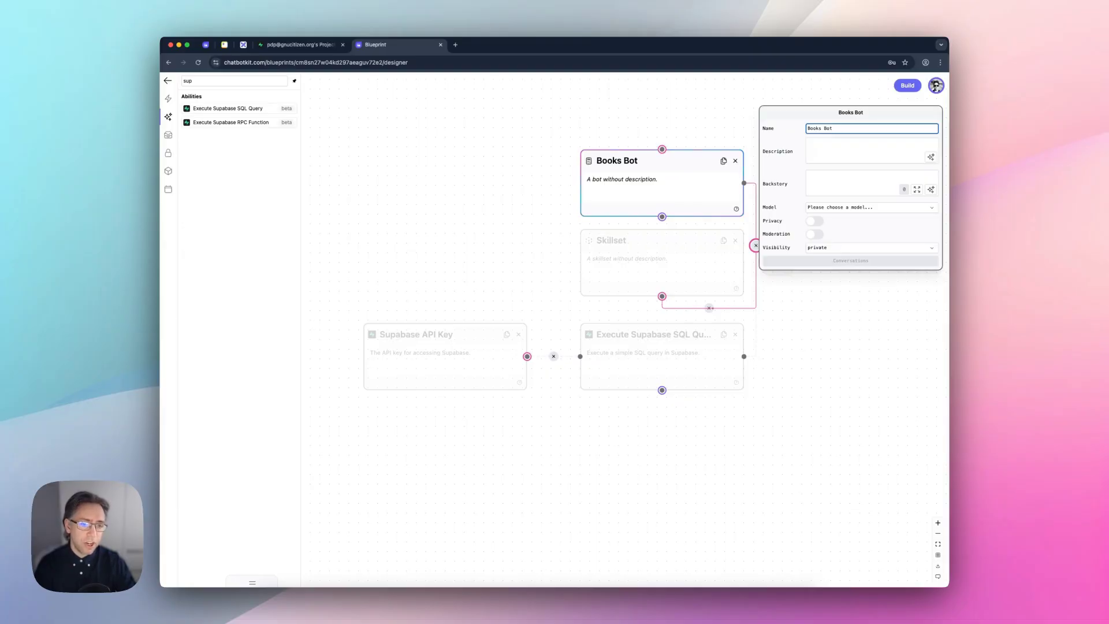
pyautogui.click(907, 85)
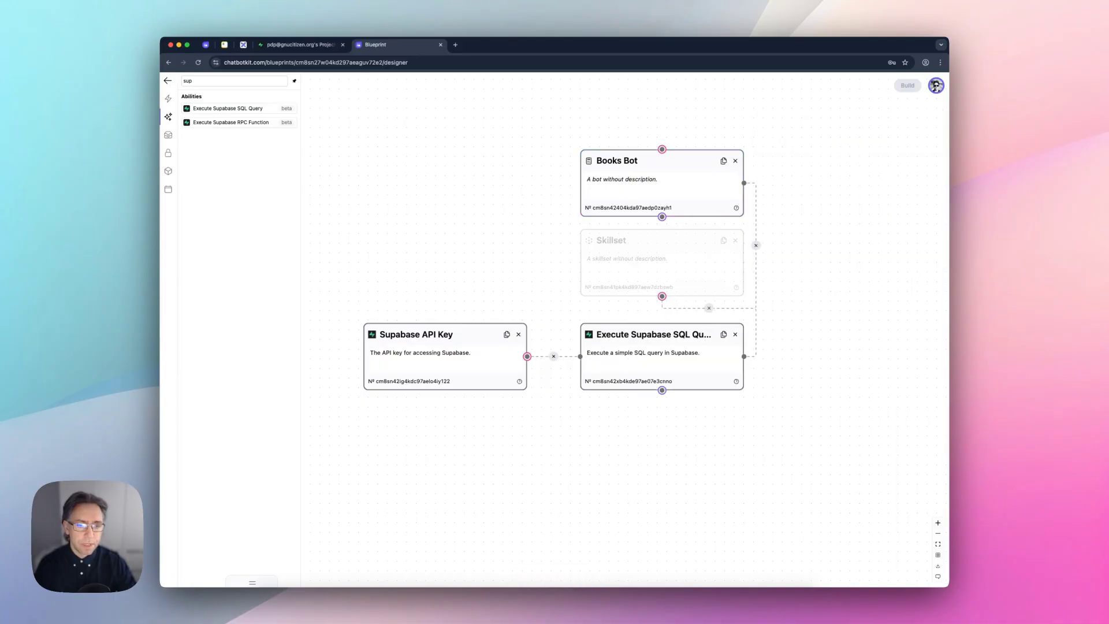
# - Send "list all books" in the Colabo chat and highlight the book entries in the bot's reply
pyautogui.click(252, 582)
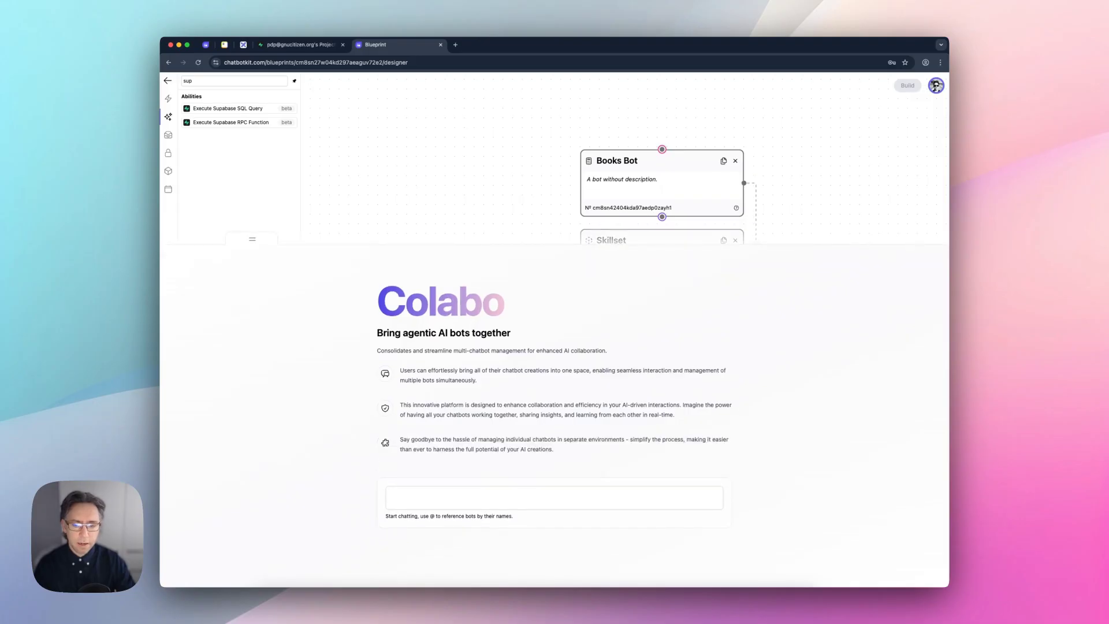
pyautogui.click(463, 498)
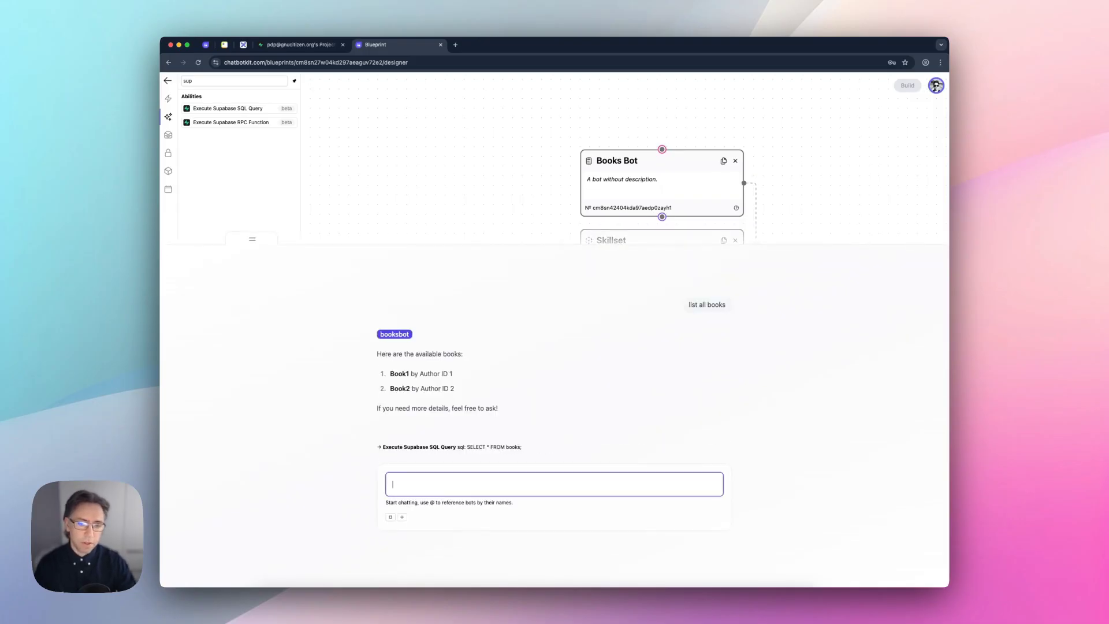
pyautogui.moveTo(455, 388); pyautogui.dragTo(390, 373)
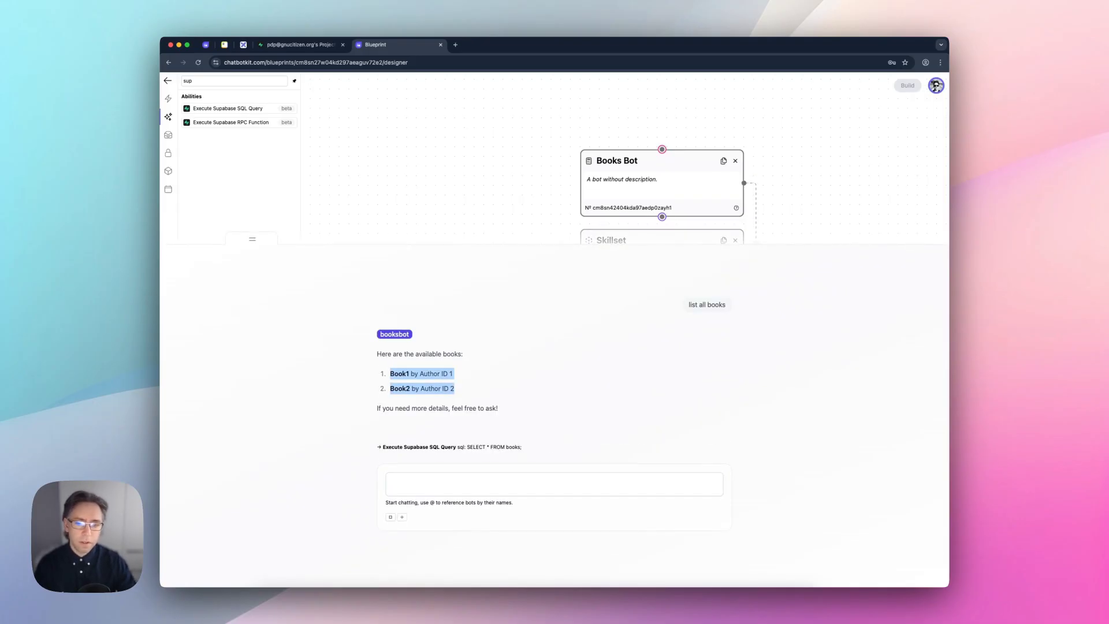